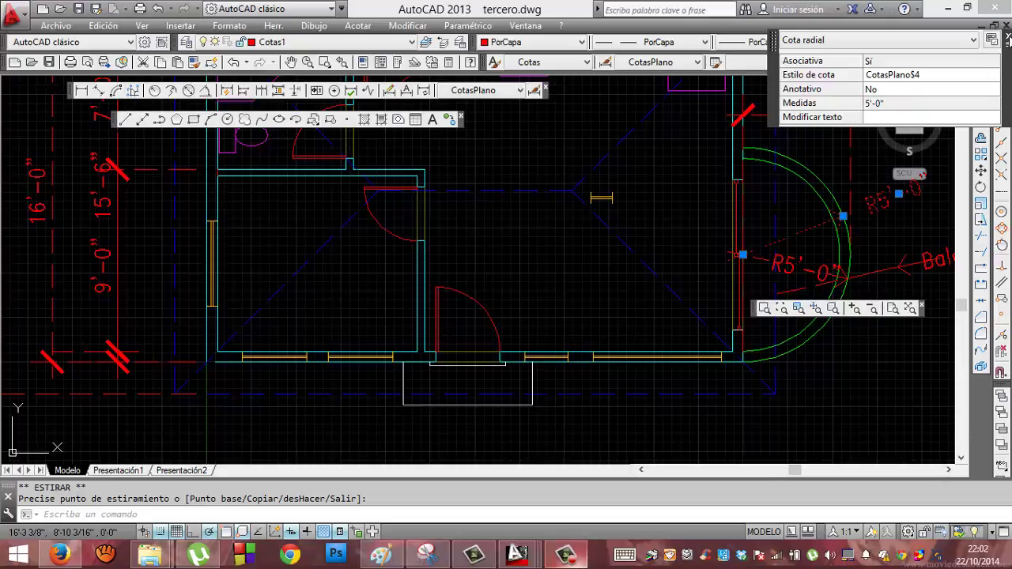
Close the Properties palette for the 'Cota radial' R5'-0" balcony dimension.
left_click(1006, 27)
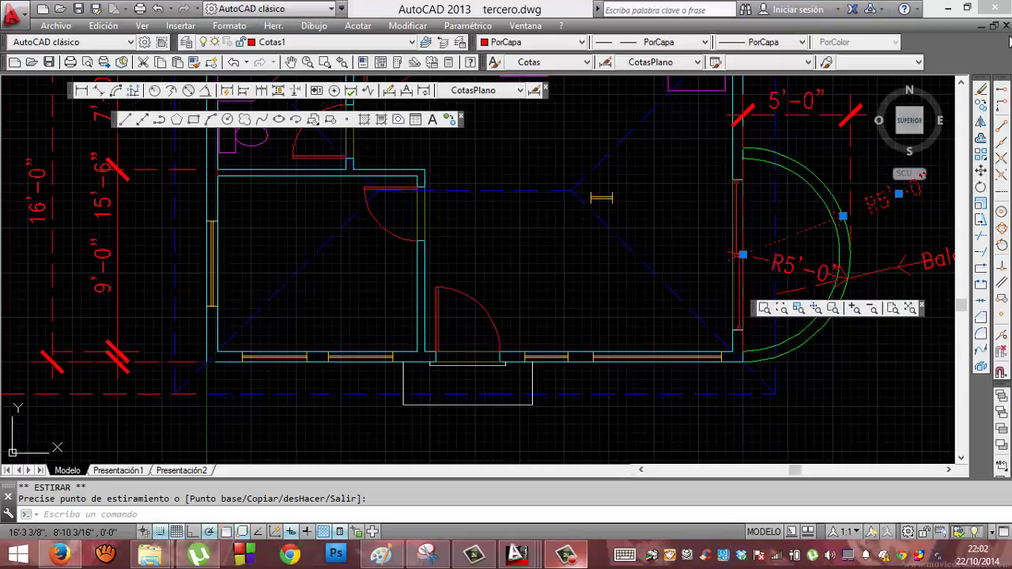
Start an override (Reemplazar) of the current CotasPlano style from the Dimension Style Manager.
left_click(534, 90)
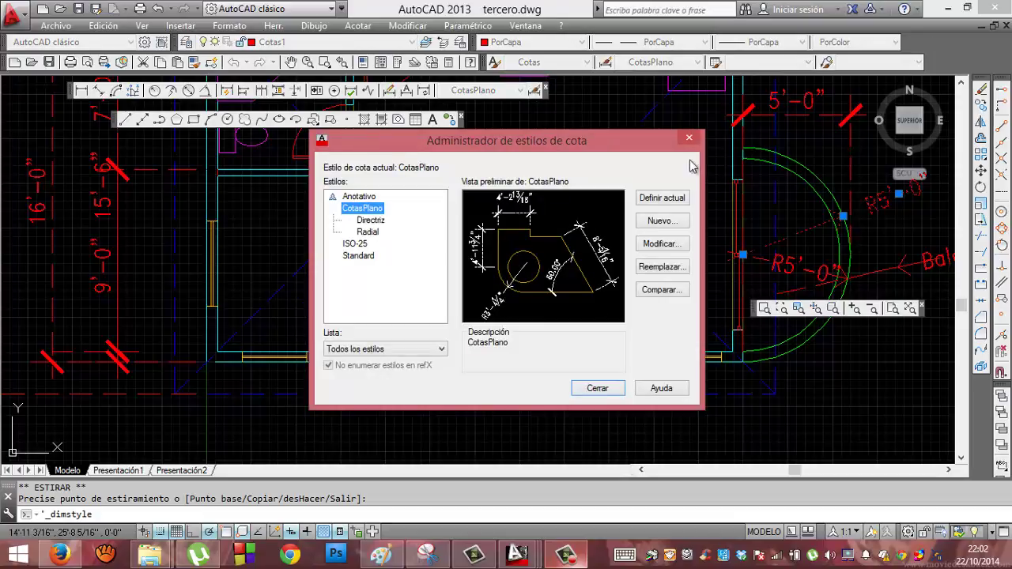
left_click(659, 268)
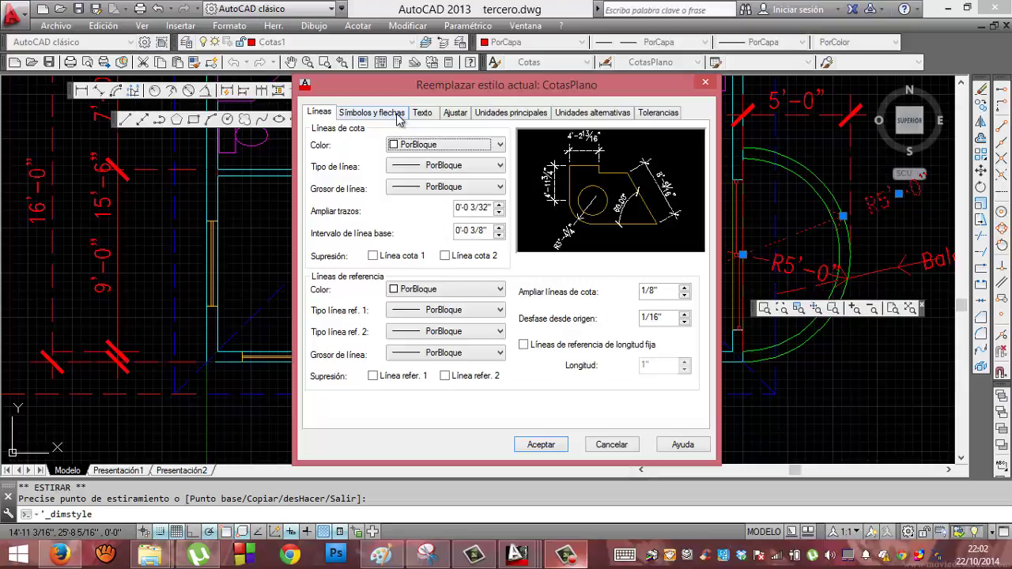
Suppress both 'Línea cota 1' and 'Línea cota 2' in the CotasPlano override and accept.
left_click(356, 113)
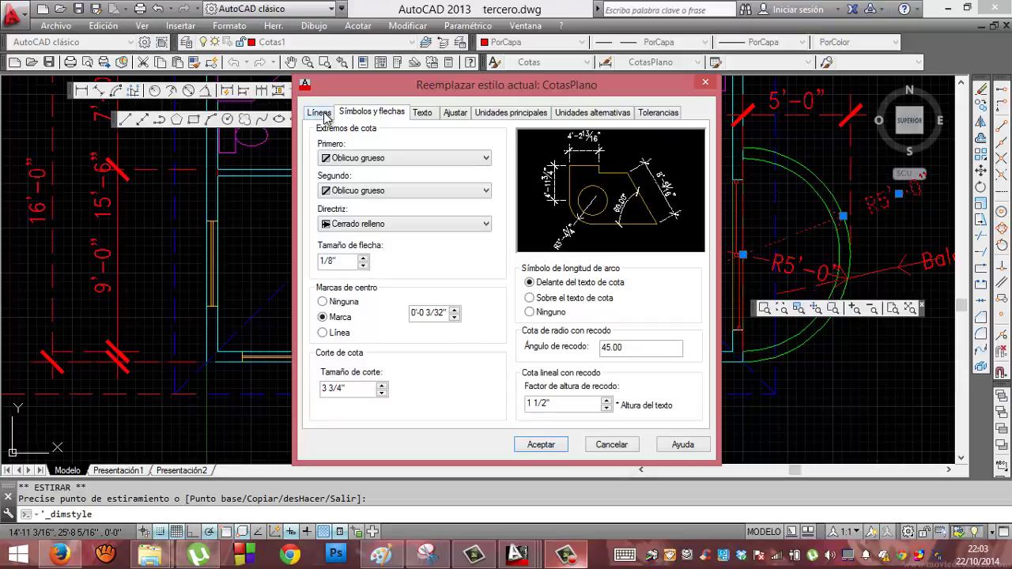
left_click(324, 117)
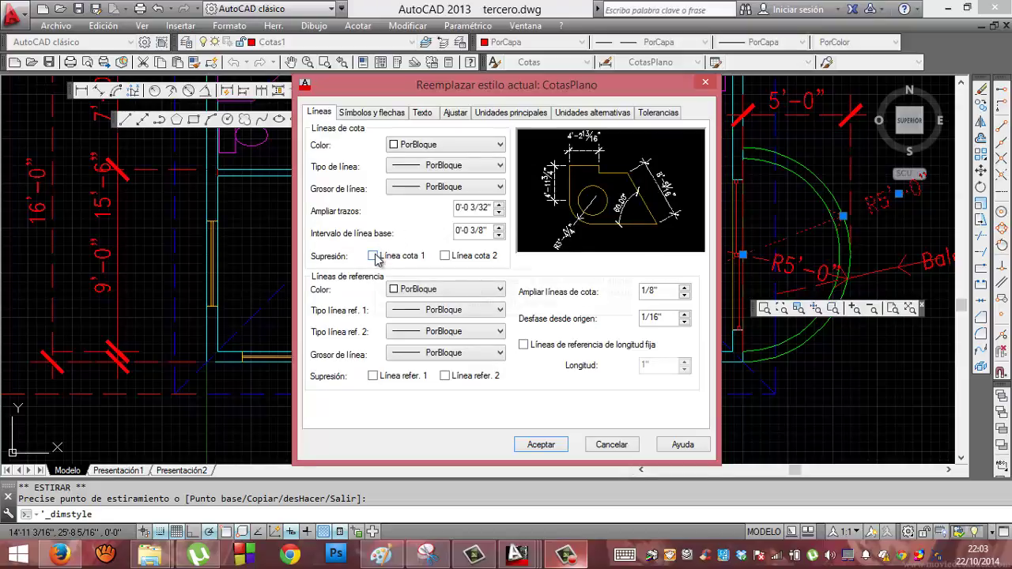
mouse_move(374, 256)
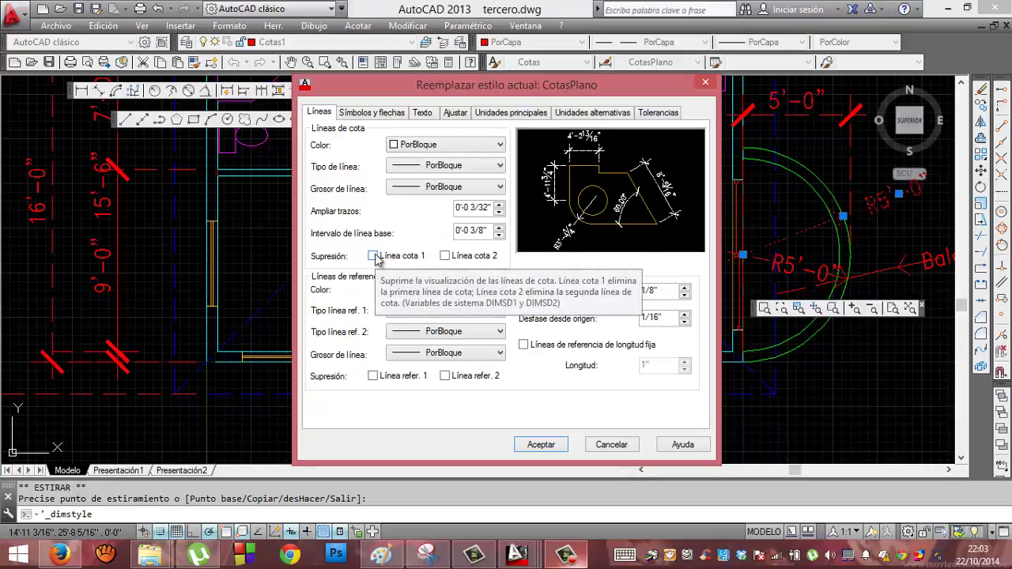
left_click(373, 255)
left_click(445, 256)
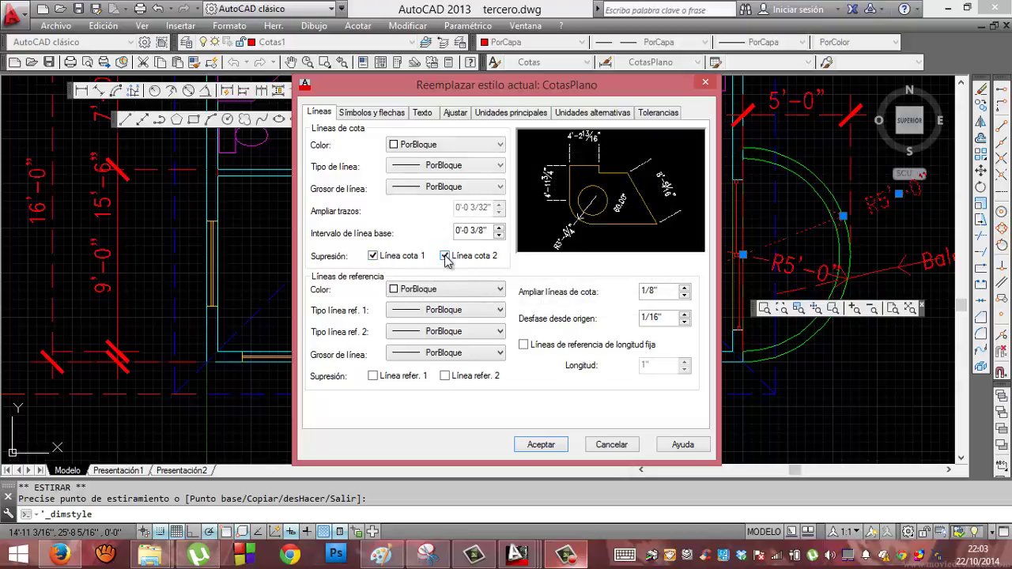
left_click(445, 255)
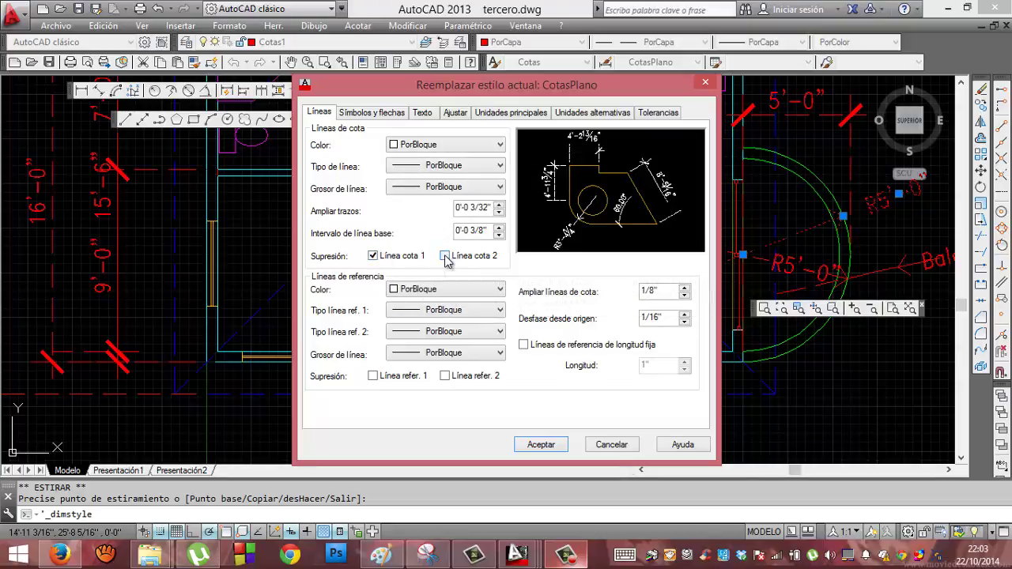
left_click(445, 255)
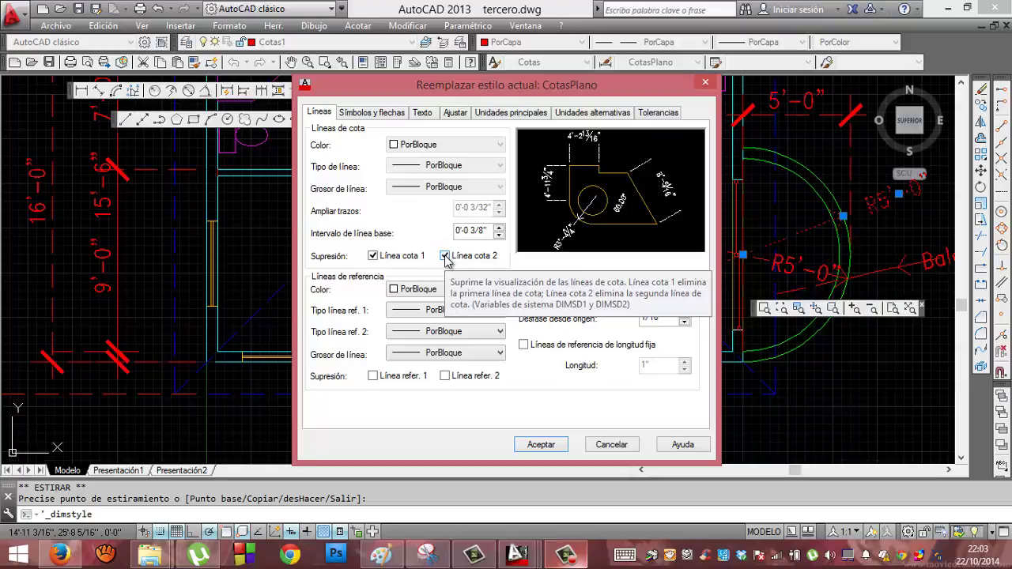
left_click(546, 446)
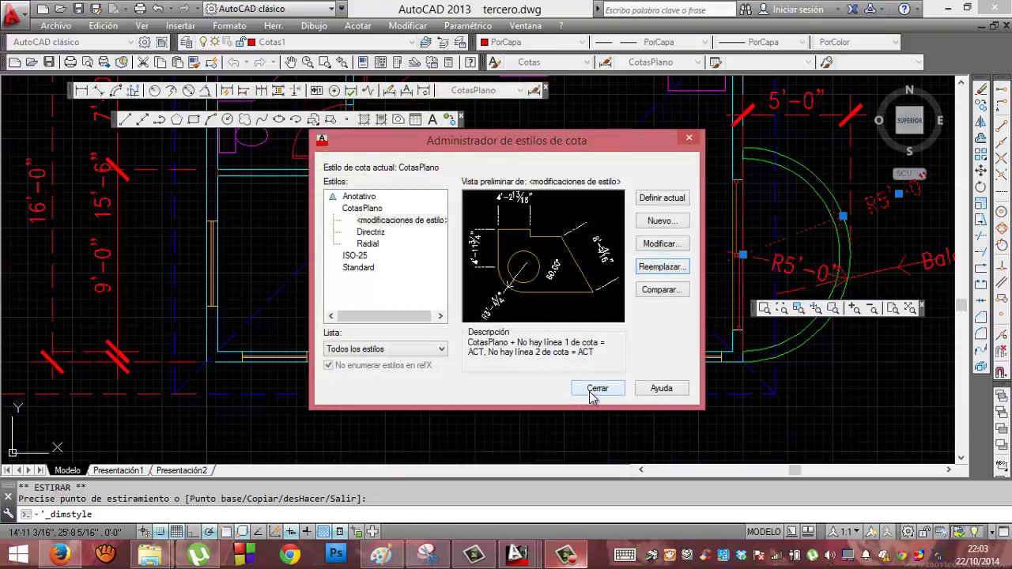
Close the style manager, place a trial linear dimension reading 0", then undo it.
left_click(593, 392)
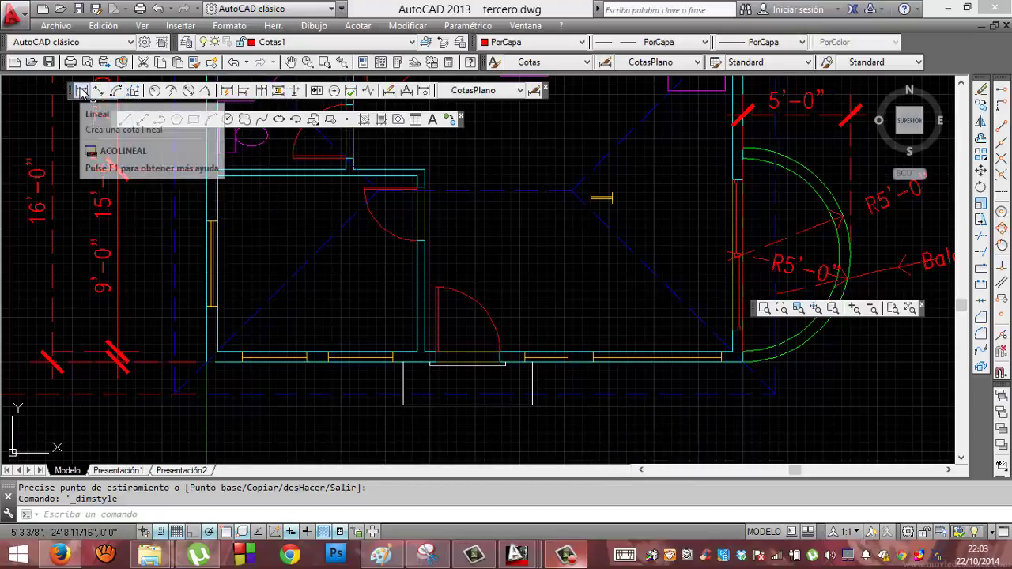
mouse_move(82, 91)
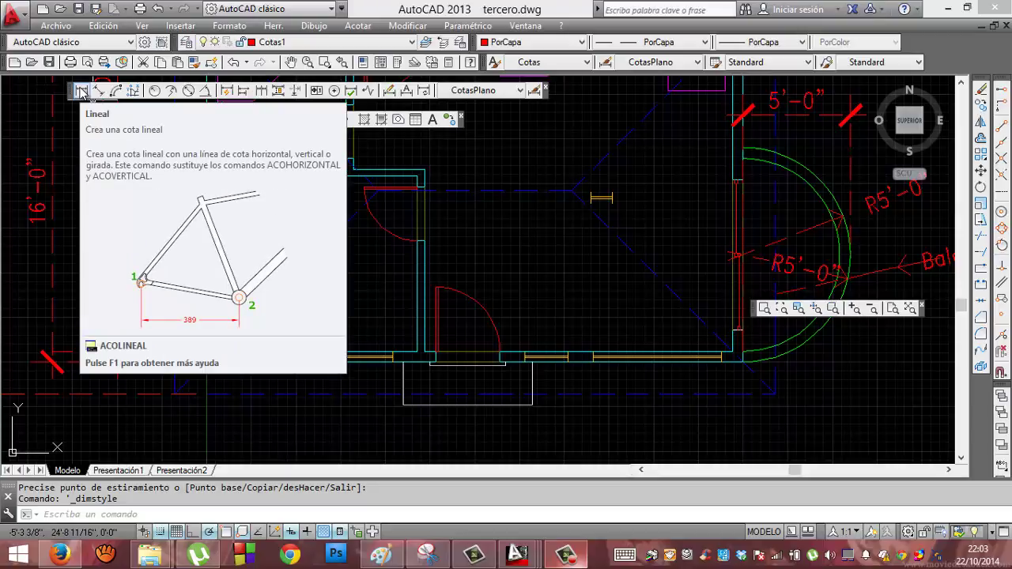
left_click(82, 91)
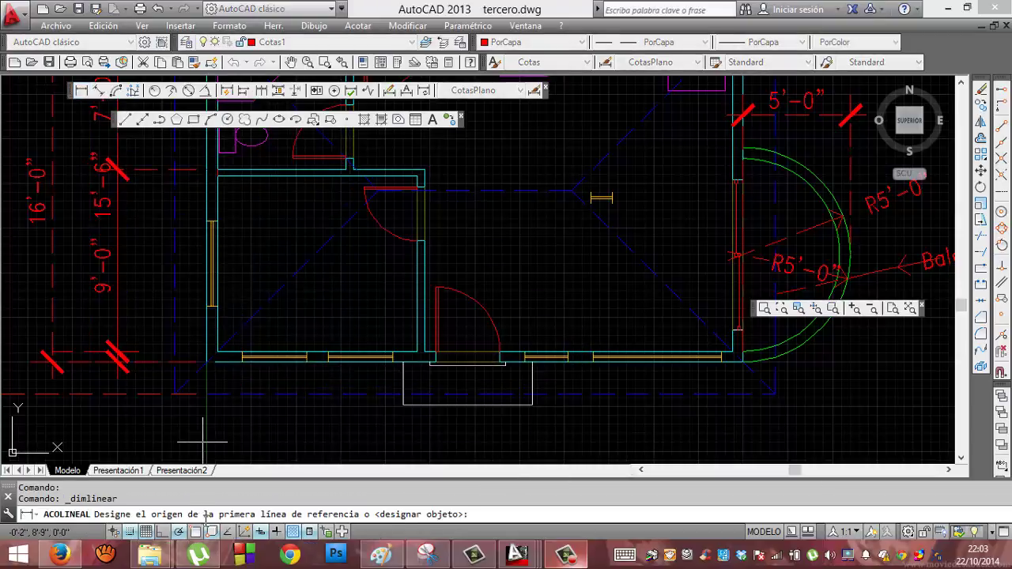
left_click(196, 532)
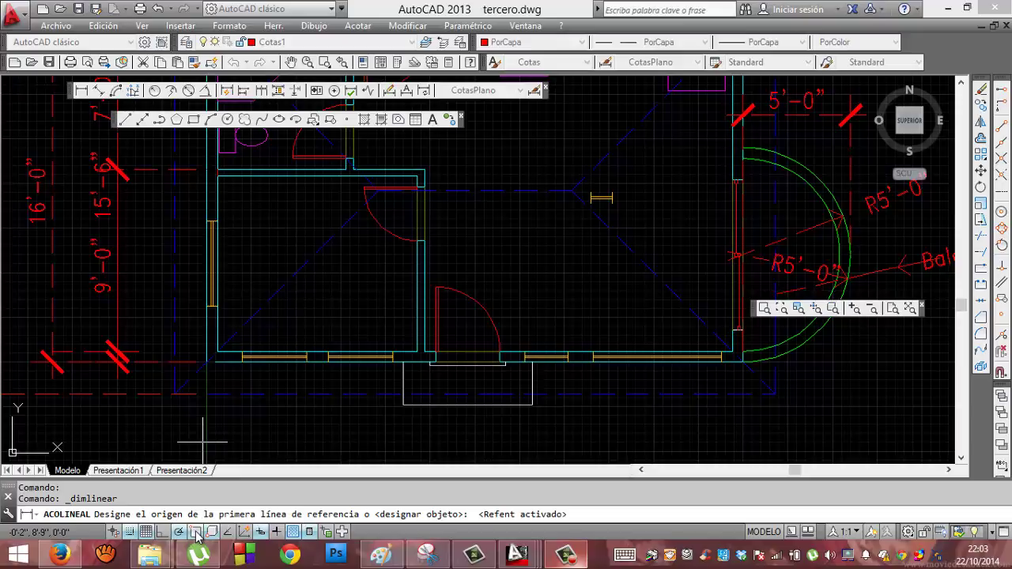
left_click(218, 357)
left_click(242, 357)
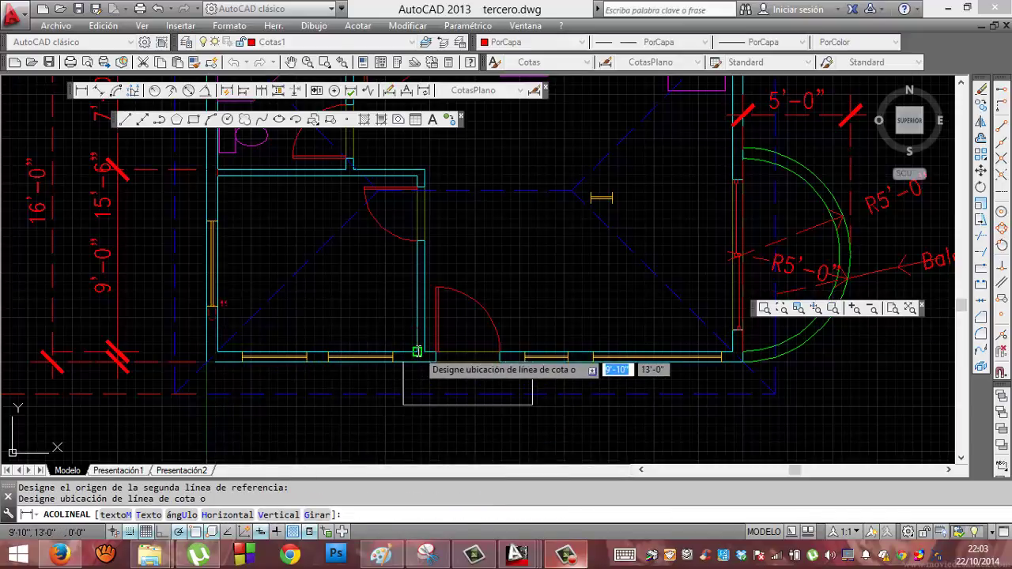
left_click(417, 351)
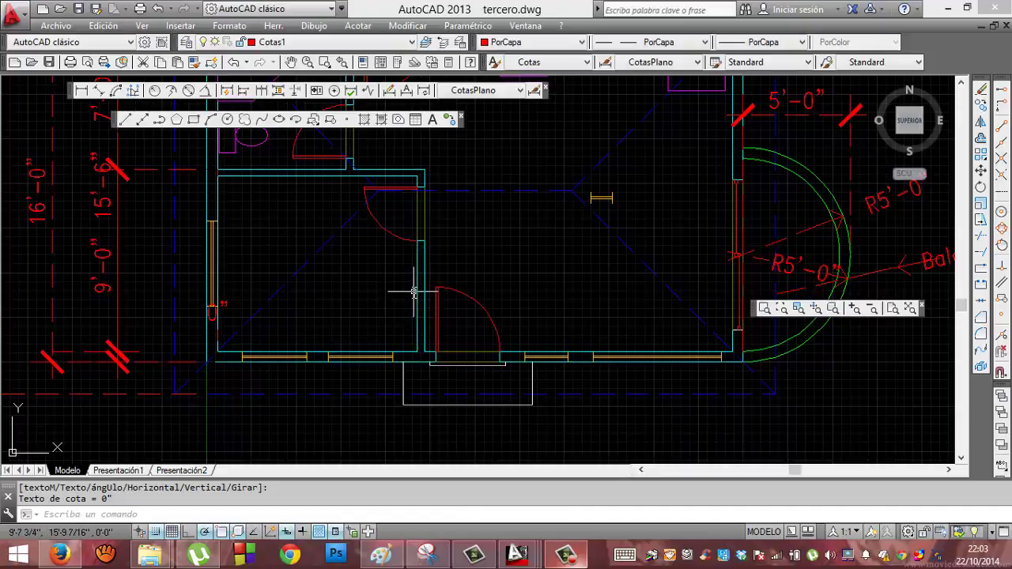
key("ctrl+z")
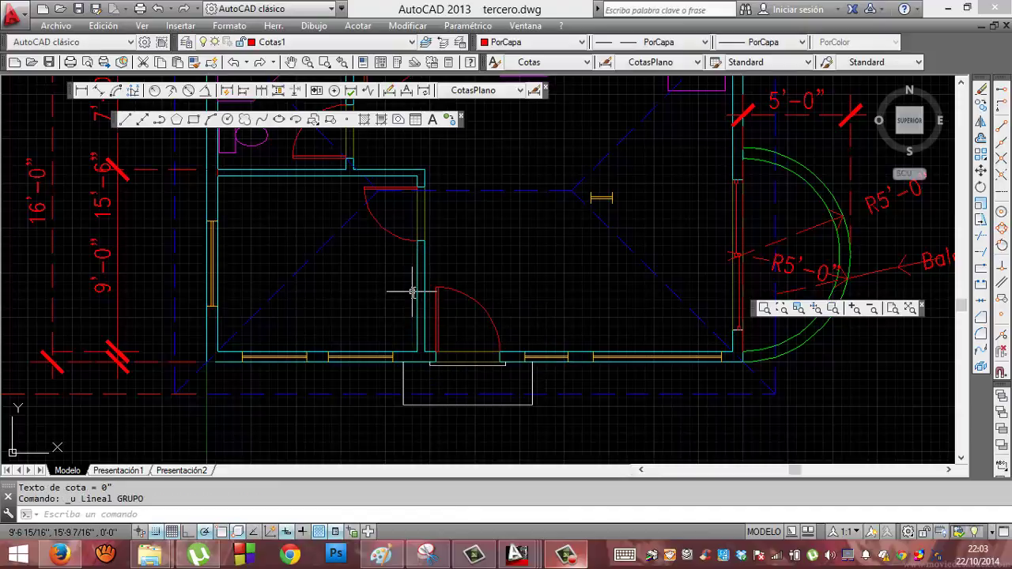
With object snap on, dimension the left room's bottom wall corner to corner as 9'-4".
left_click(81, 90)
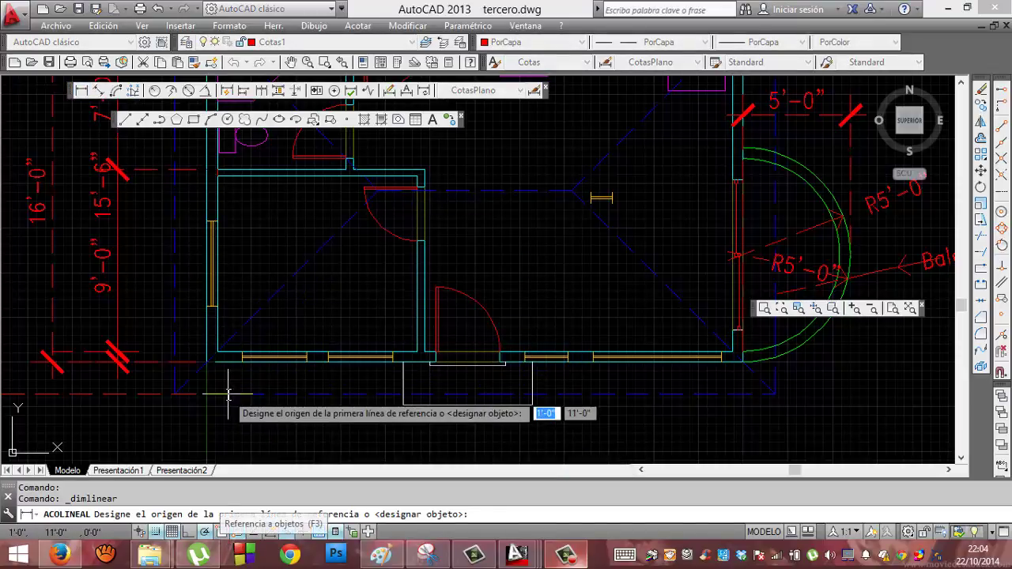
left_click(222, 533)
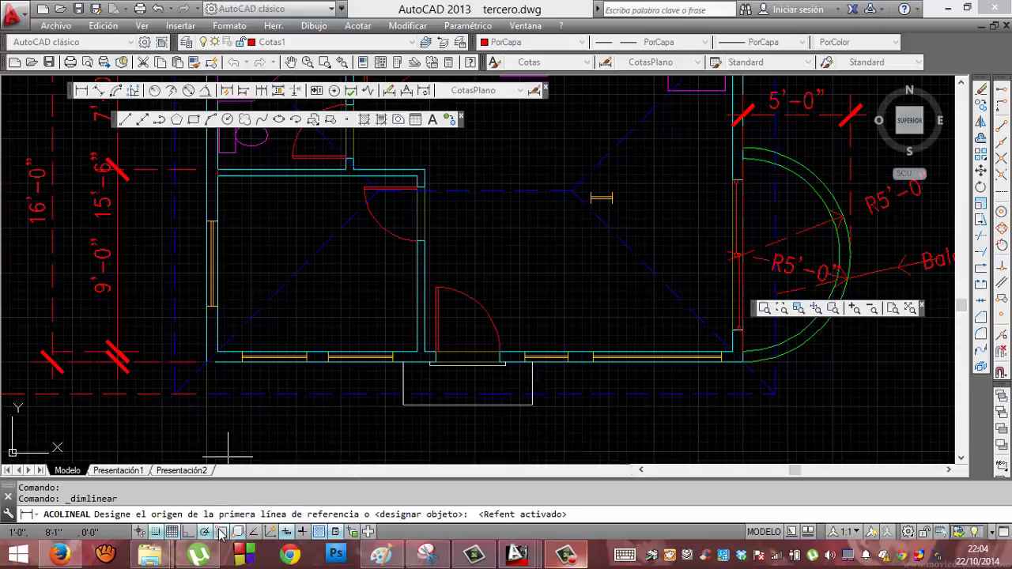
left_click(222, 532)
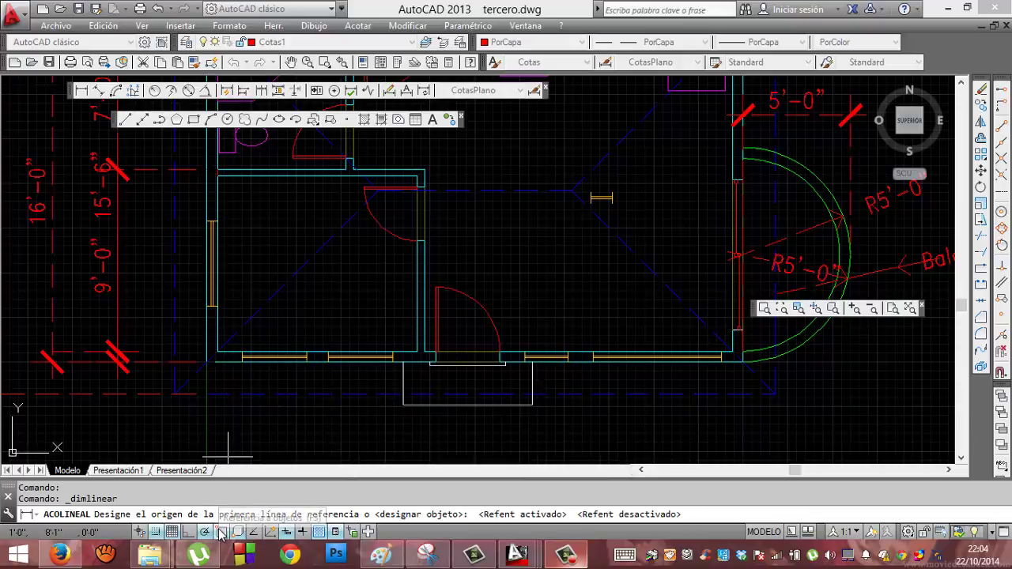
left_click(221, 532)
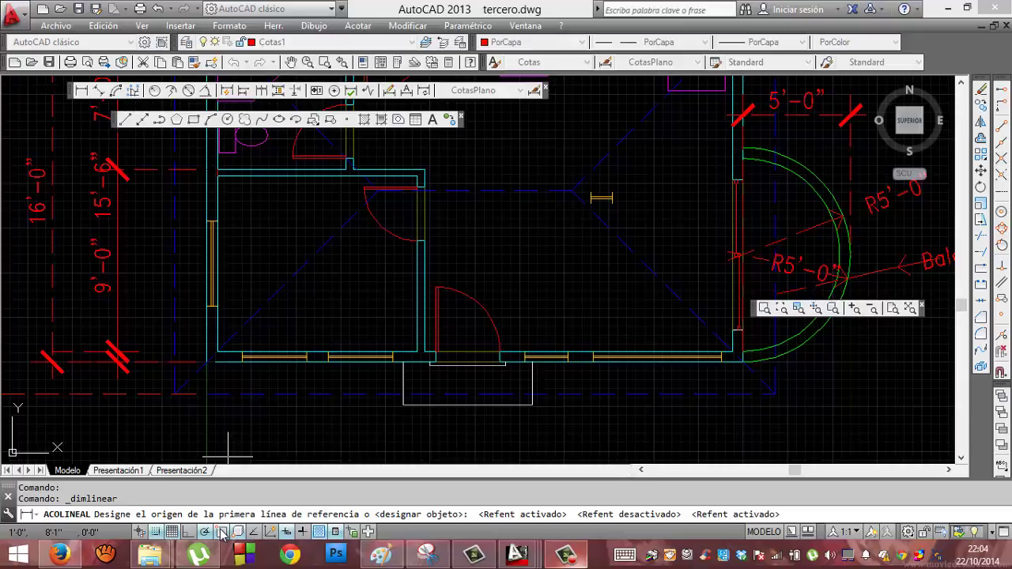
left_click(218, 354)
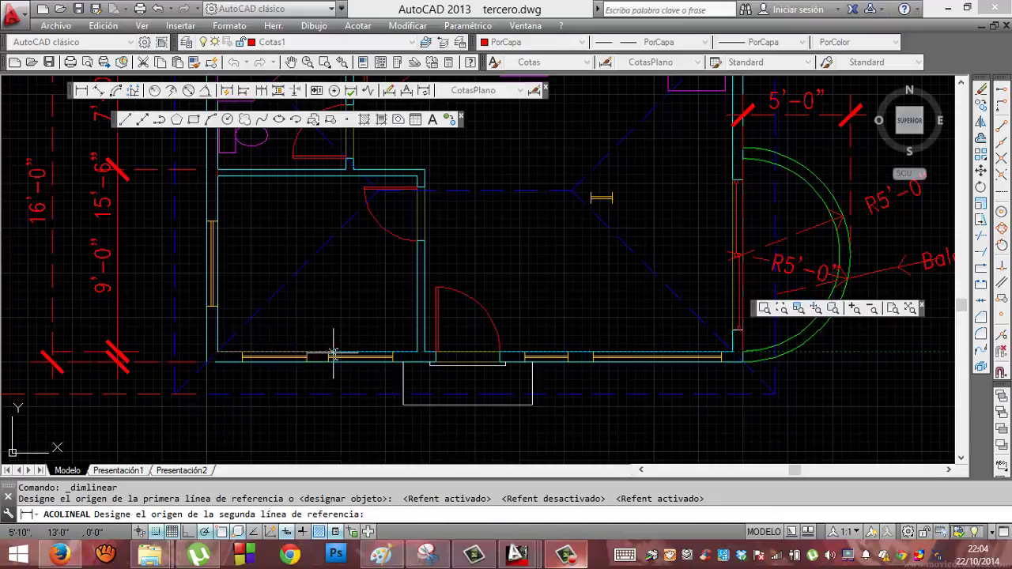
left_click(419, 353)
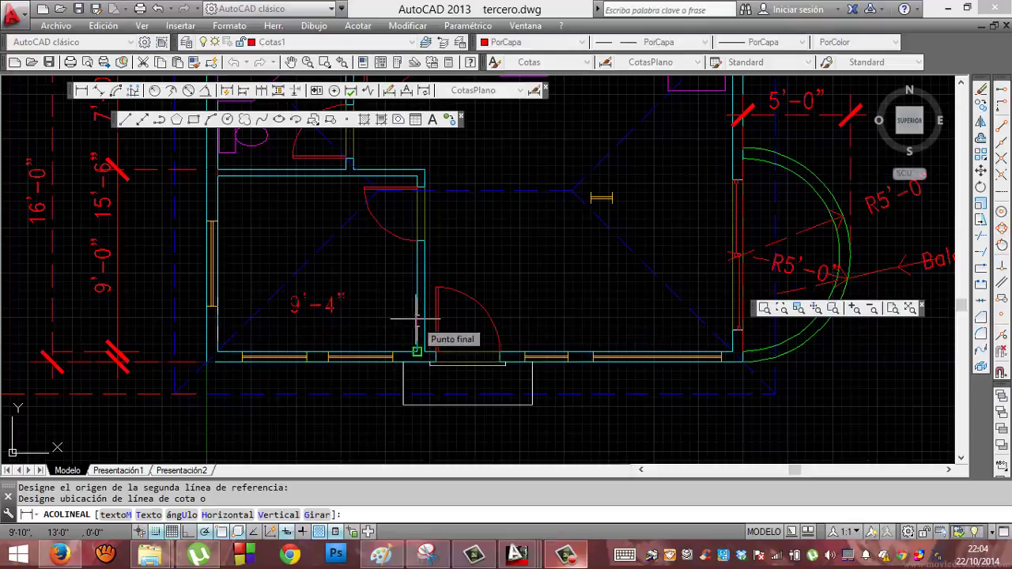
left_click(416, 320)
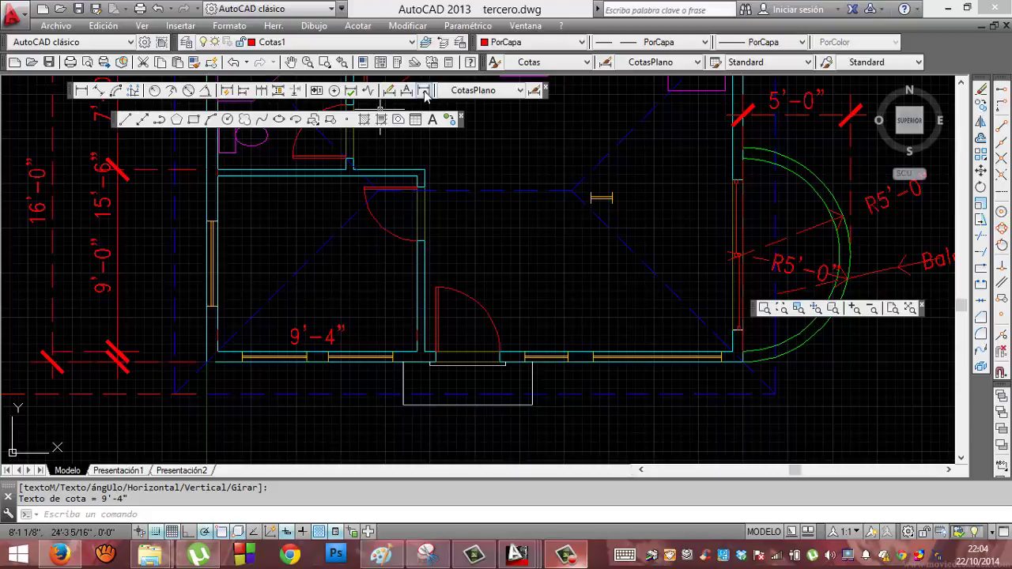
Select the <modificaciones de estilo> override in the Dimension Style Manager and review it unchanged.
left_click(535, 90)
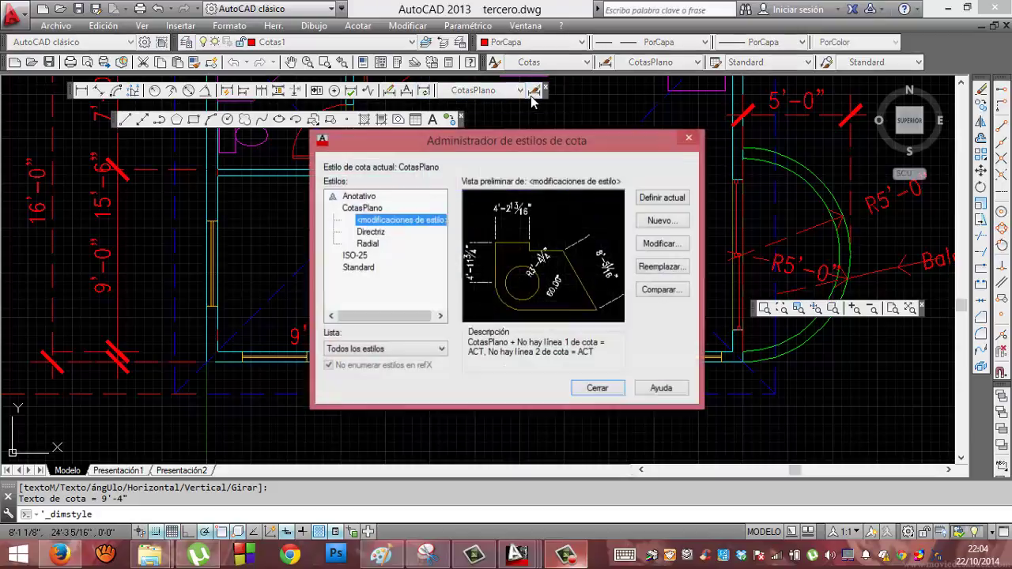
left_click(396, 222)
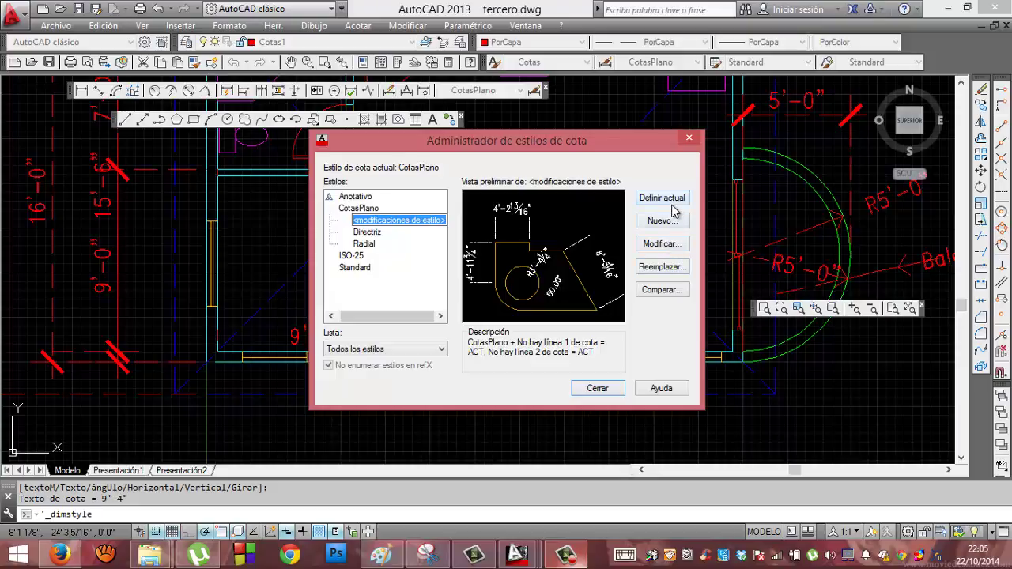
left_click(659, 270)
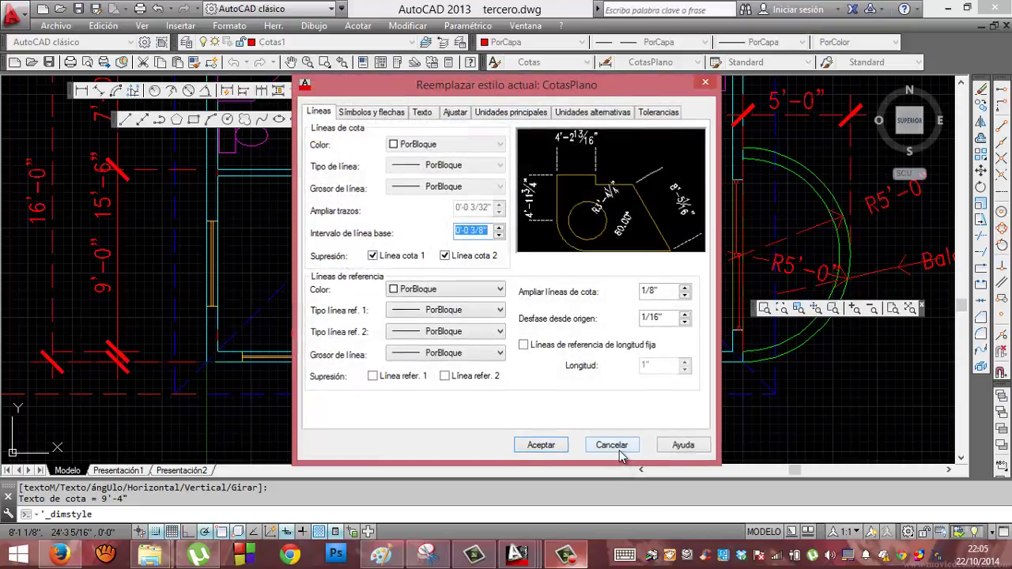
left_click(620, 452)
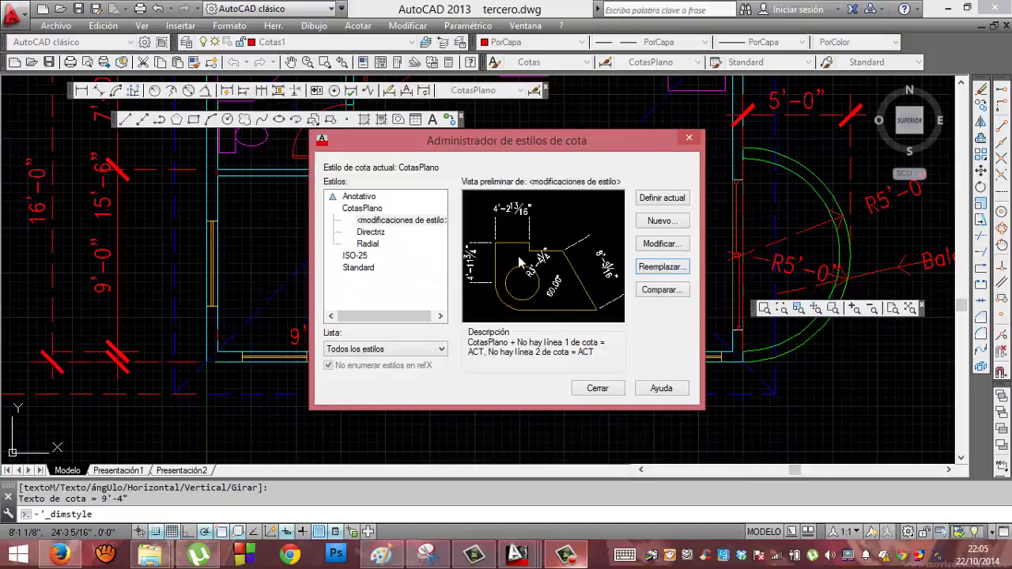
Delete the style override with Suprimir, confirming with Sí.
right_click(439, 224)
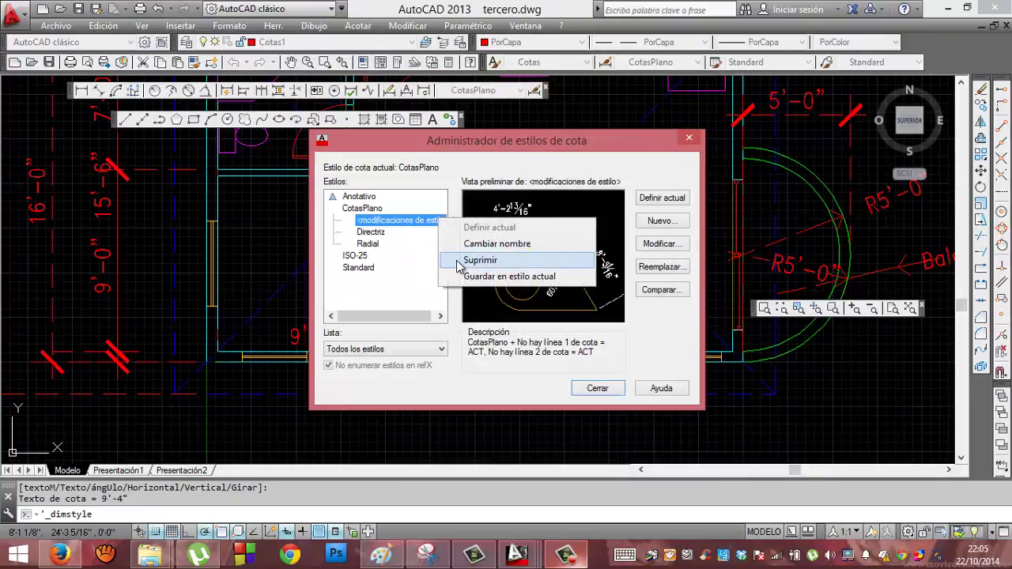
left_click(466, 261)
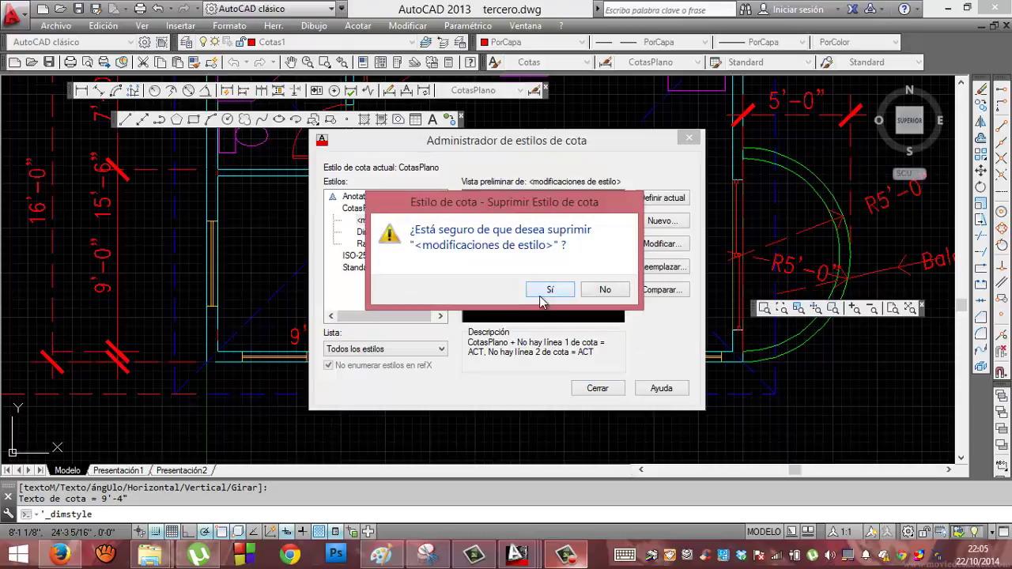
left_click(536, 298)
Close the Administrador de estilos de cota with CotasPlano left as the current style.
left_click(597, 388)
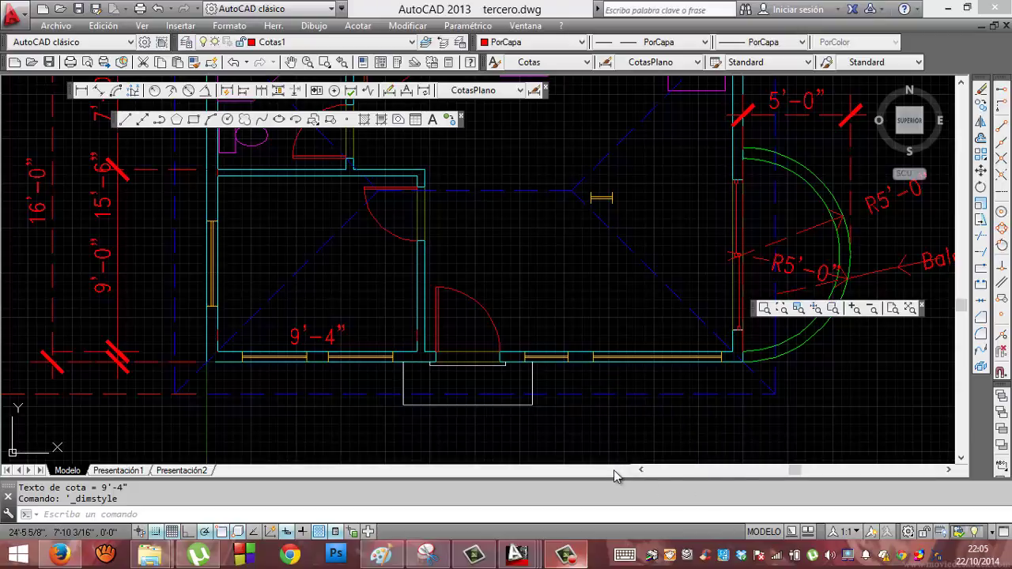
left_click(561, 553)
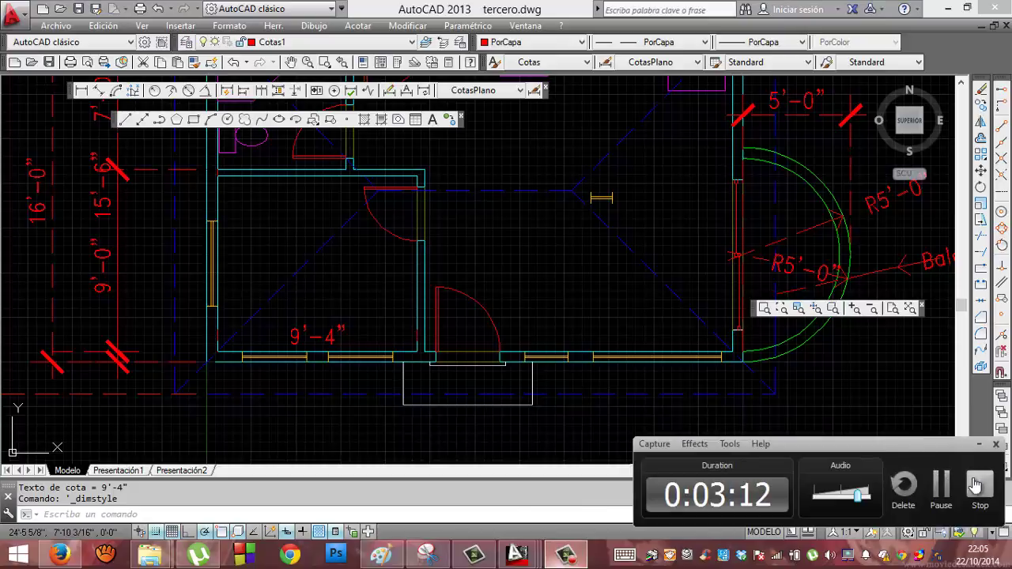